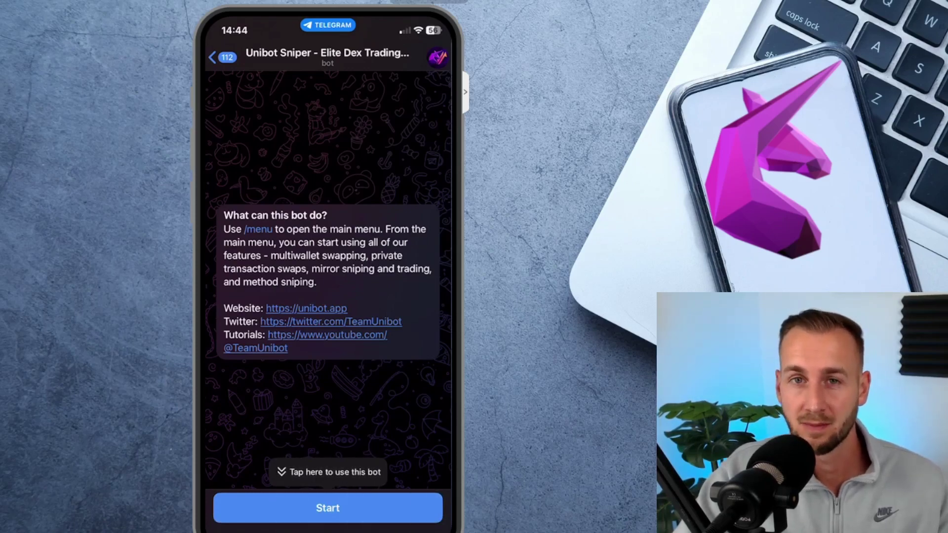
# Launch the Unibot-X web app from the Telegram bot menu and confirm opening unibot.app
pyautogui.click(327, 508)
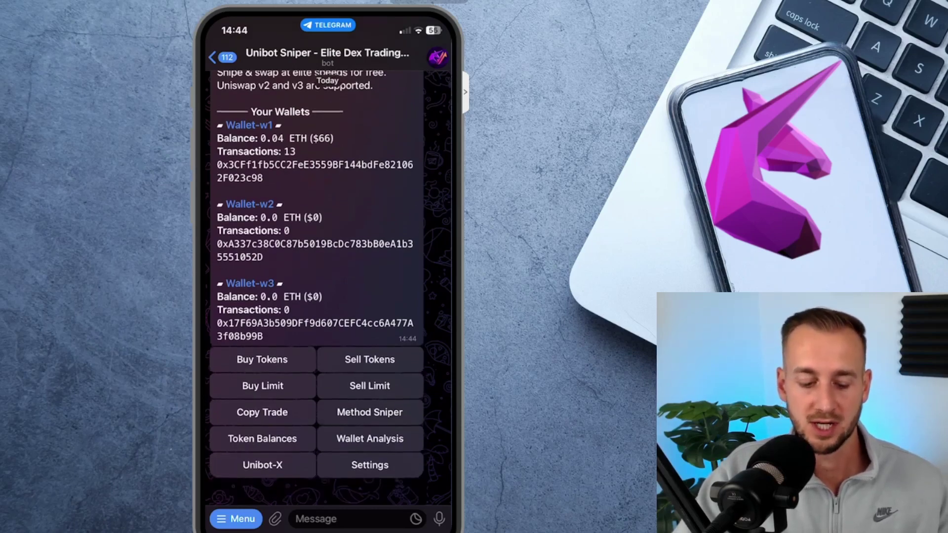
pyautogui.click(263, 488)
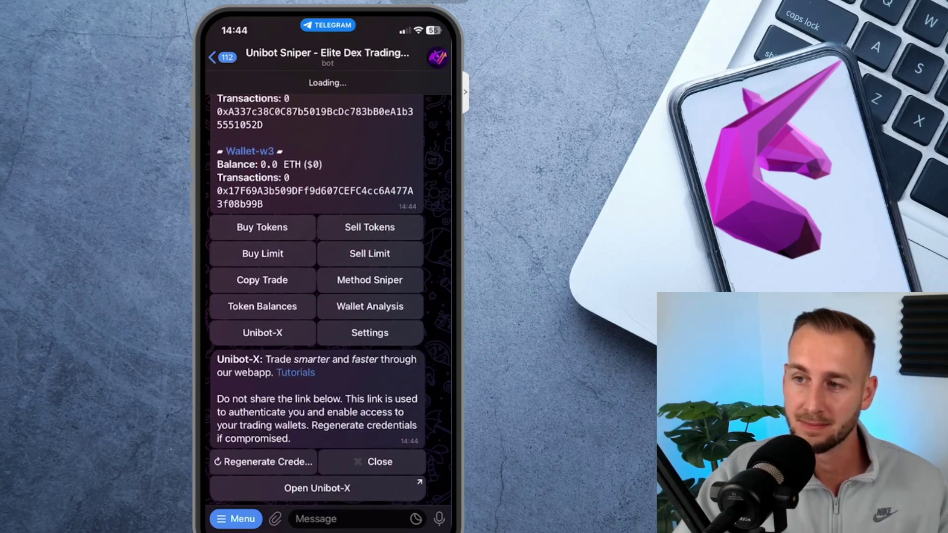
pyautogui.click(317, 488)
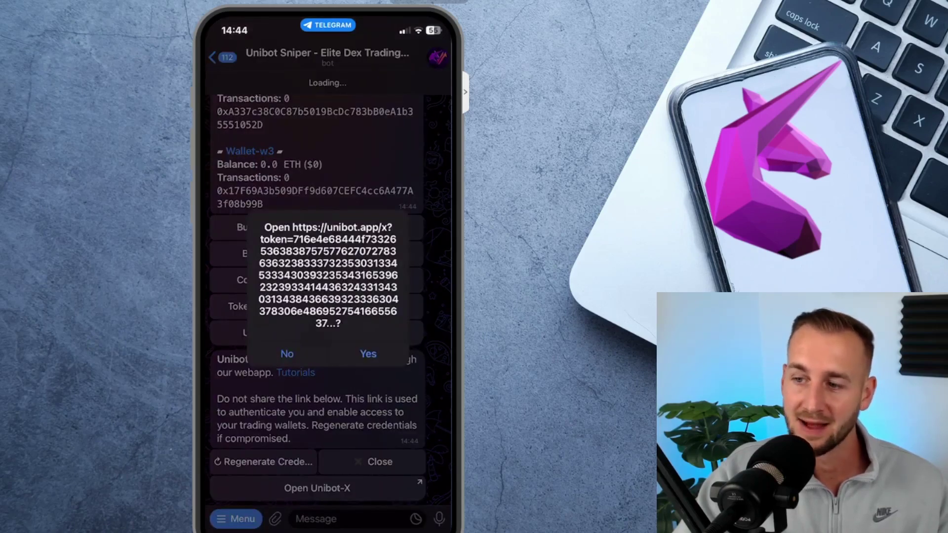
pyautogui.click(368, 354)
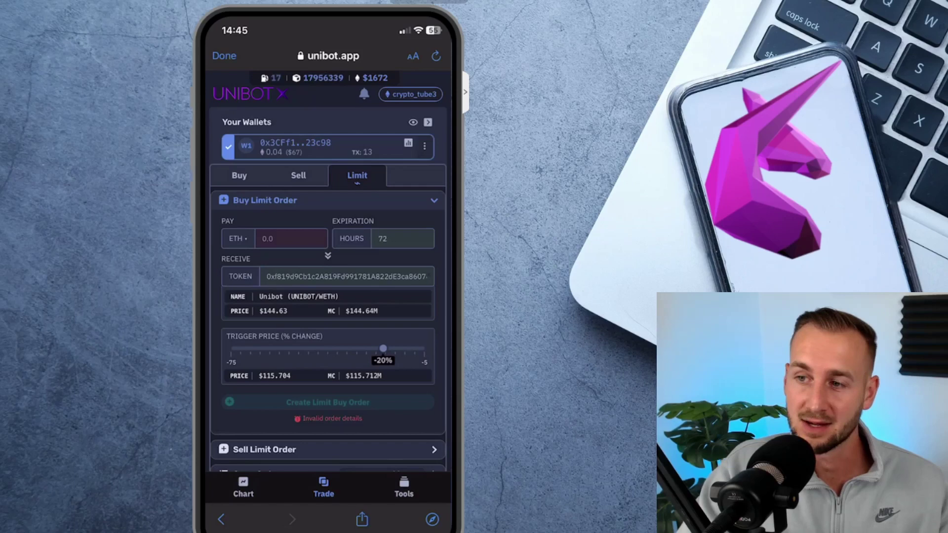
# Browse the Sell and Buy lists, ending on Sell showing TOOLS worth 0.276 ETH
pyautogui.click(299, 175)
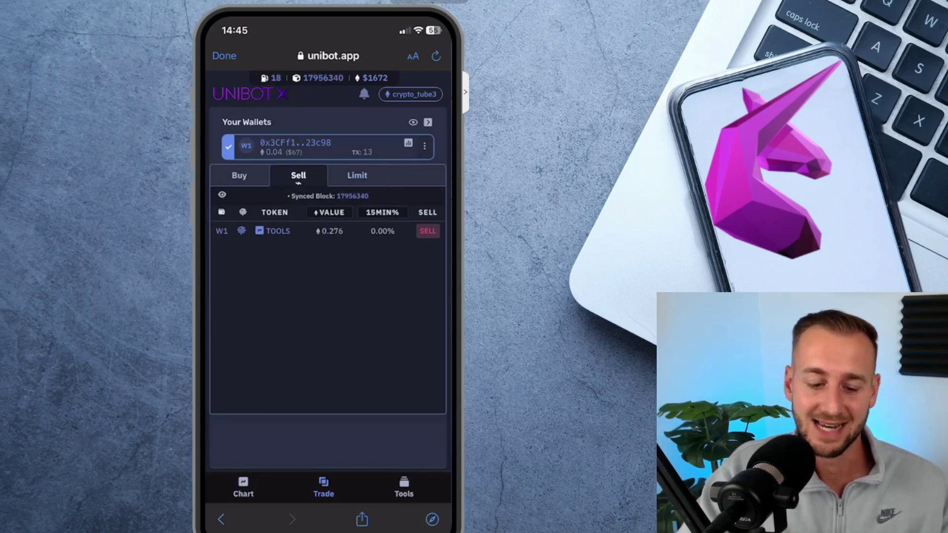
pyautogui.click(239, 180)
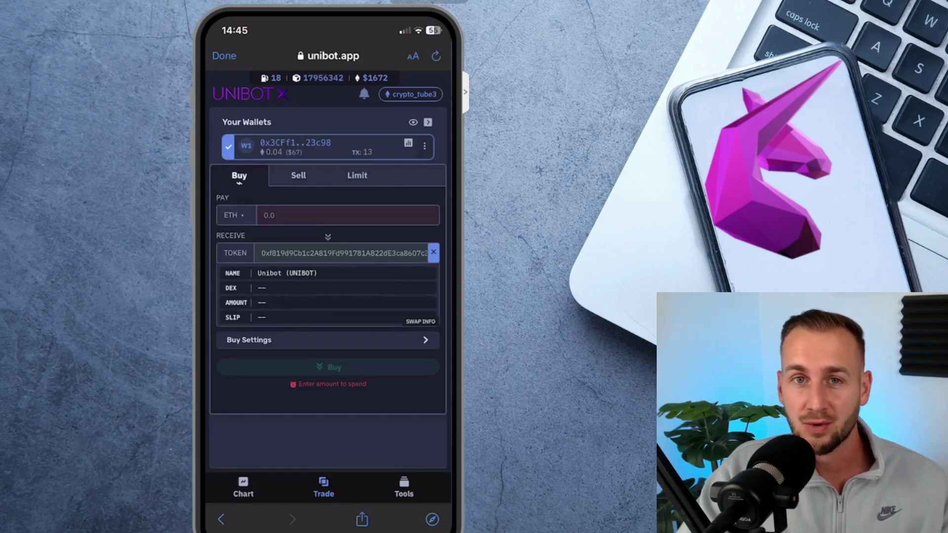
pyautogui.click(298, 182)
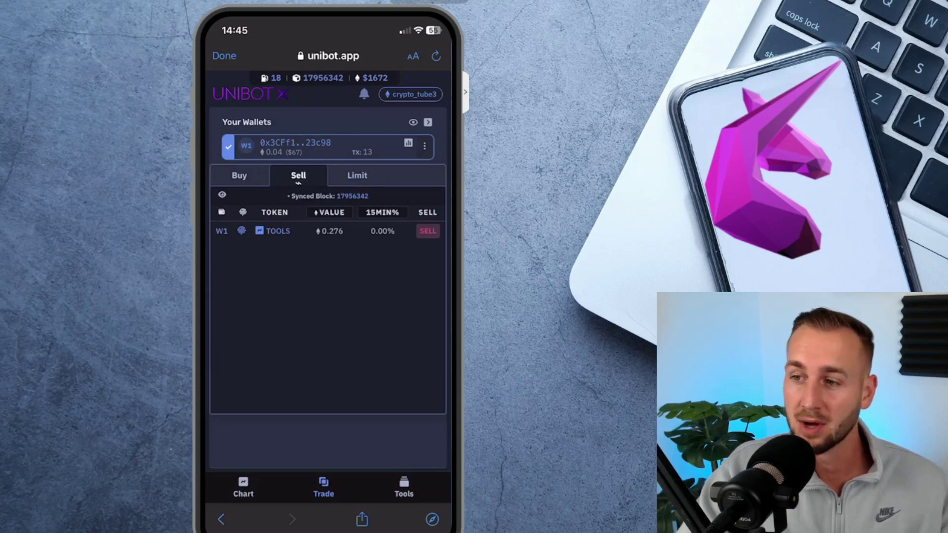
# Sell 100% of the W1 wallet's TOOLS tokens
pyautogui.click(428, 231)
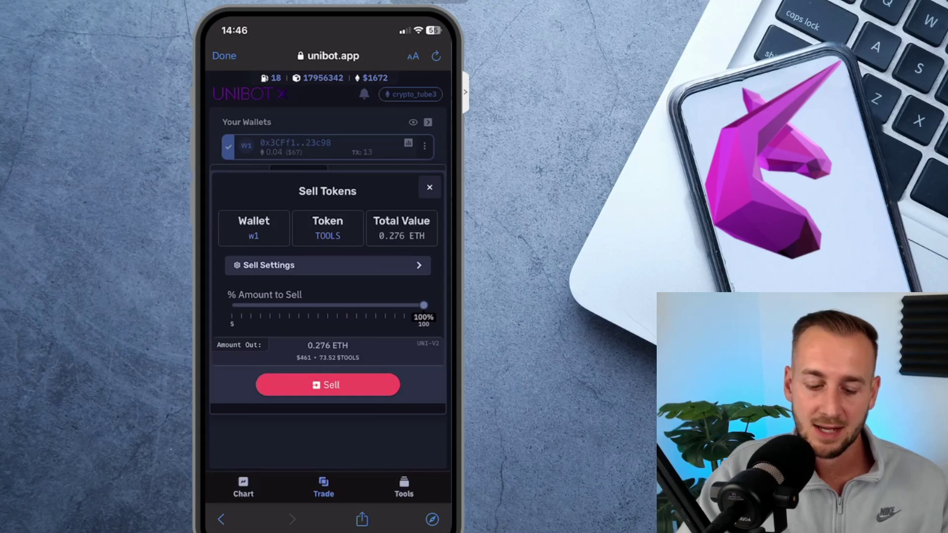
pyautogui.moveTo(423, 305)
pyautogui.mouseDown()
pyautogui.moveTo(357, 305)
pyautogui.moveTo(424, 305)
pyautogui.mouseUp()
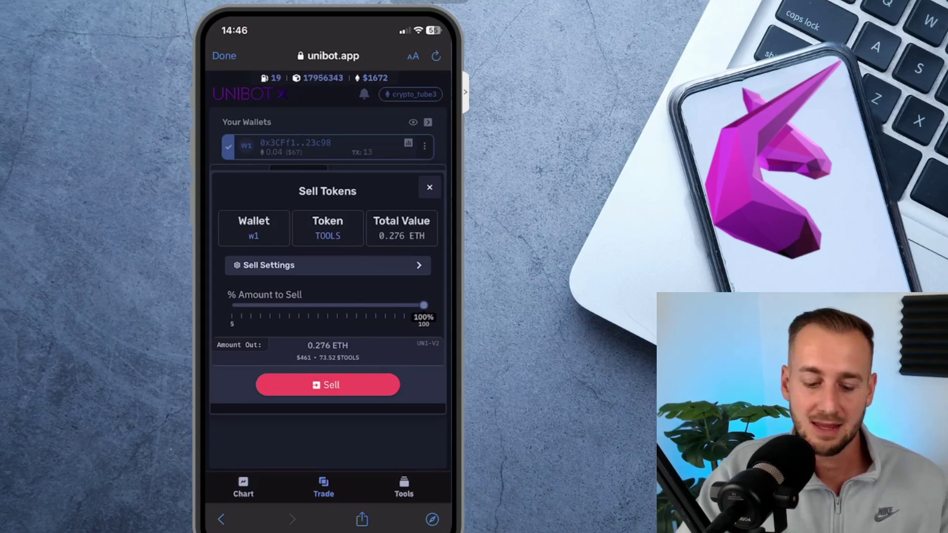
pyautogui.click(327, 384)
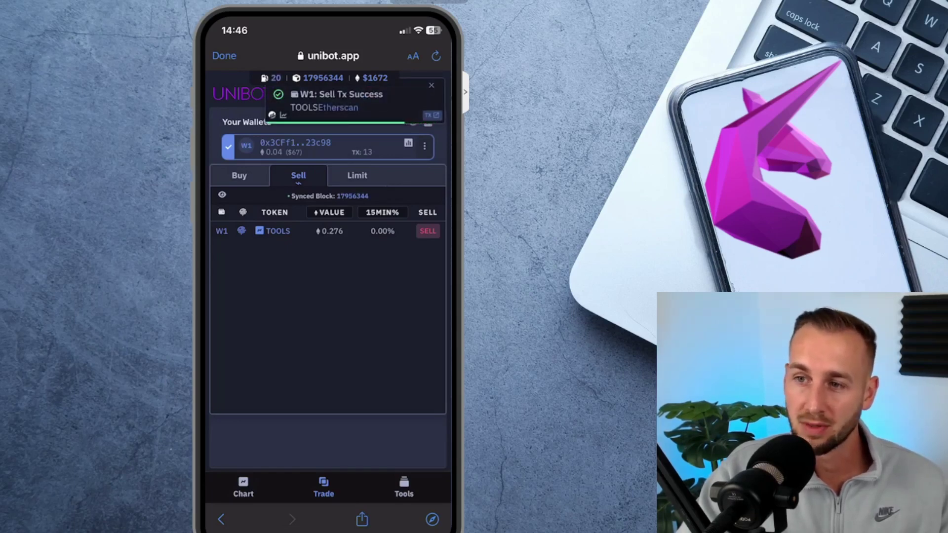
# Review the Transactions, Watchlist, Gains and Snipes tables, then view the UNIBOT/WETH price chart
pyautogui.click(239, 175)
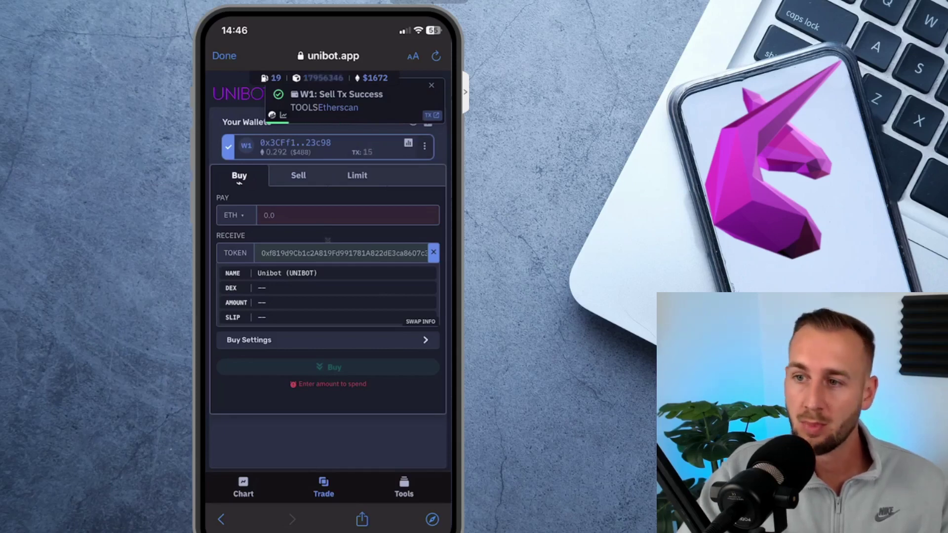
pyautogui.click(404, 488)
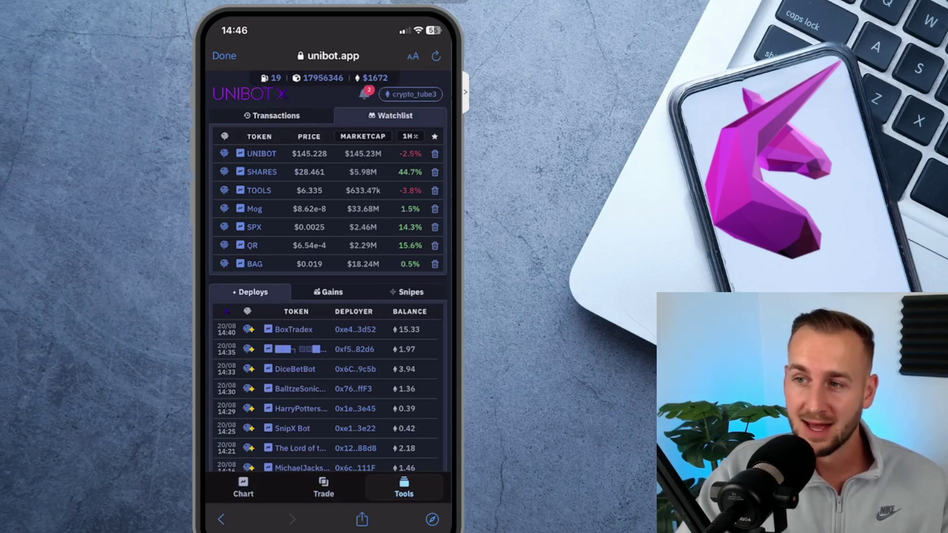
pyautogui.click(272, 116)
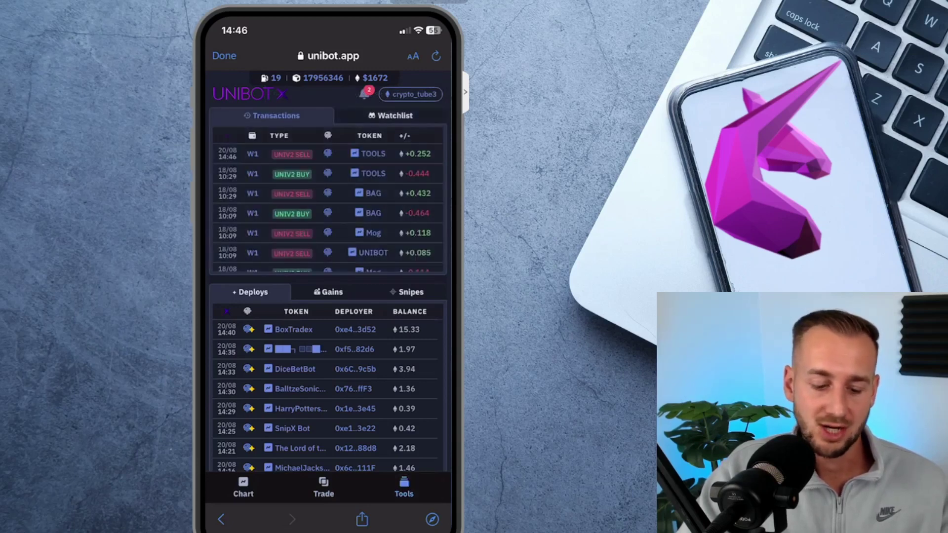
pyautogui.click(390, 115)
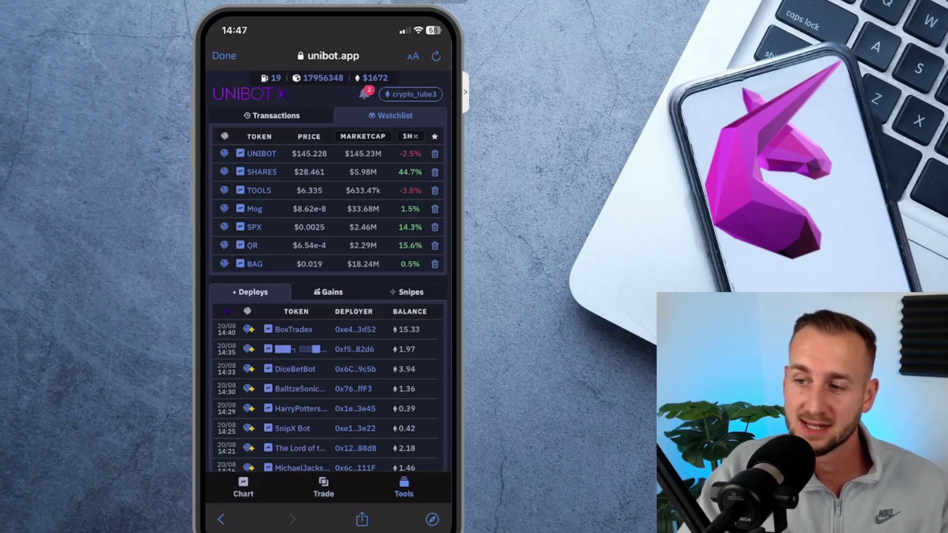
pyautogui.click(329, 292)
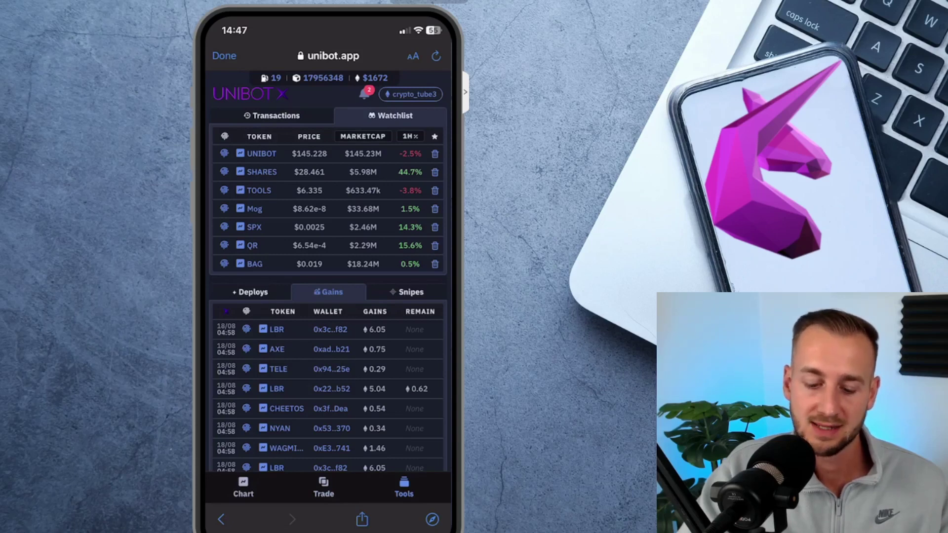
pyautogui.click(411, 292)
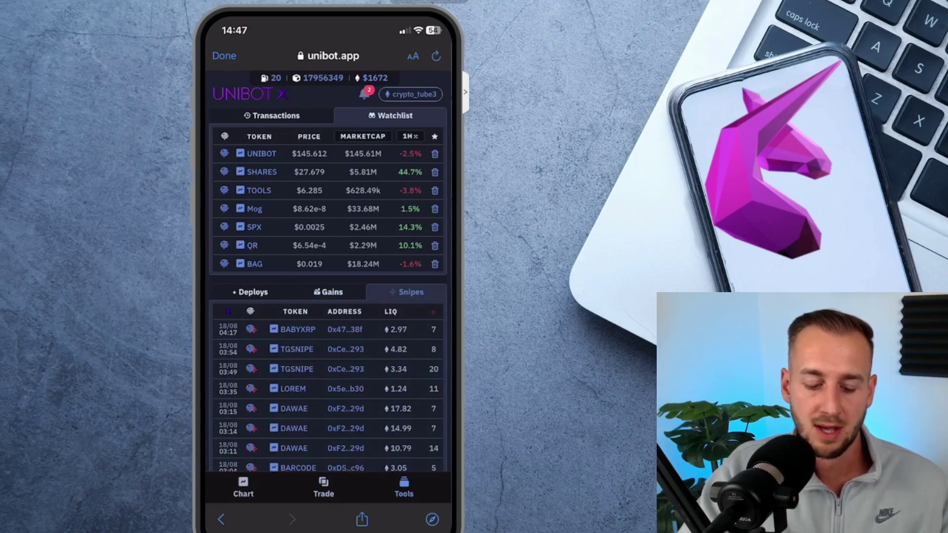
pyautogui.click(243, 488)
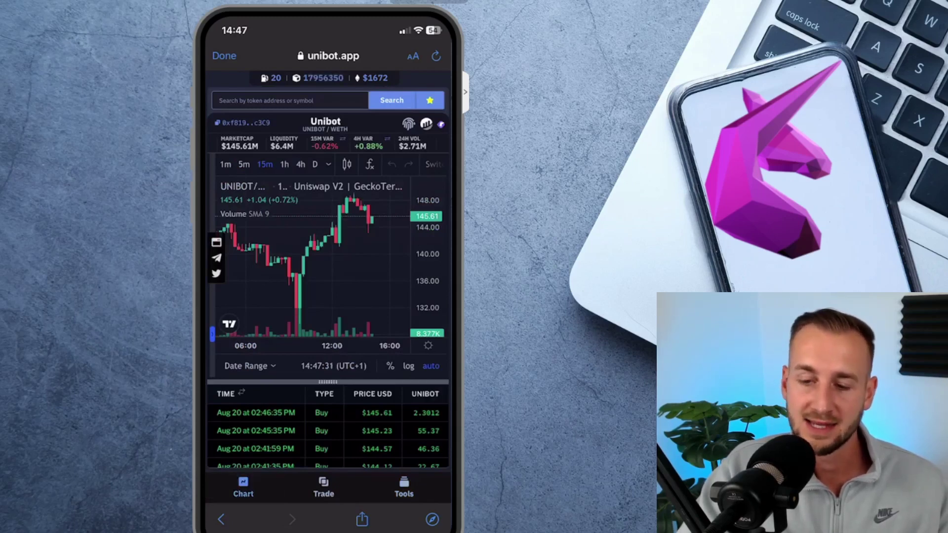
# Search for 'Spx' and open the SPX6900 token page with its honeypot check
pyautogui.click(288, 100)
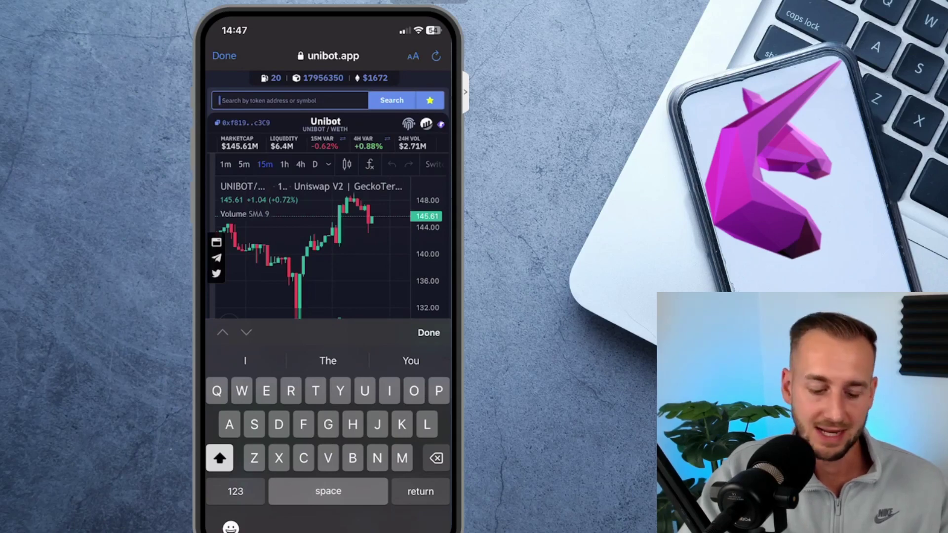
pyautogui.write('Spx')
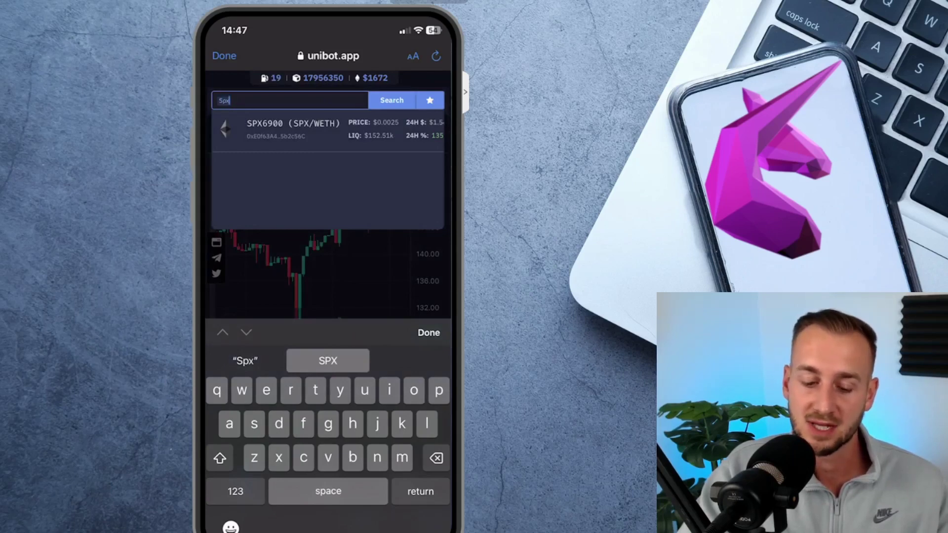
pyautogui.click(293, 129)
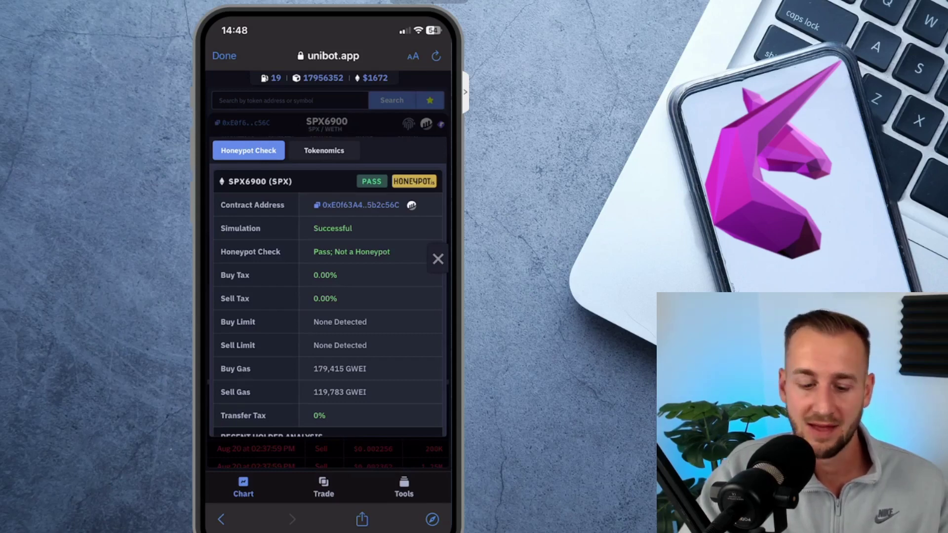
# View the SPX6900 tokenomics, then close the info overlay to return to the chart
pyautogui.click(324, 151)
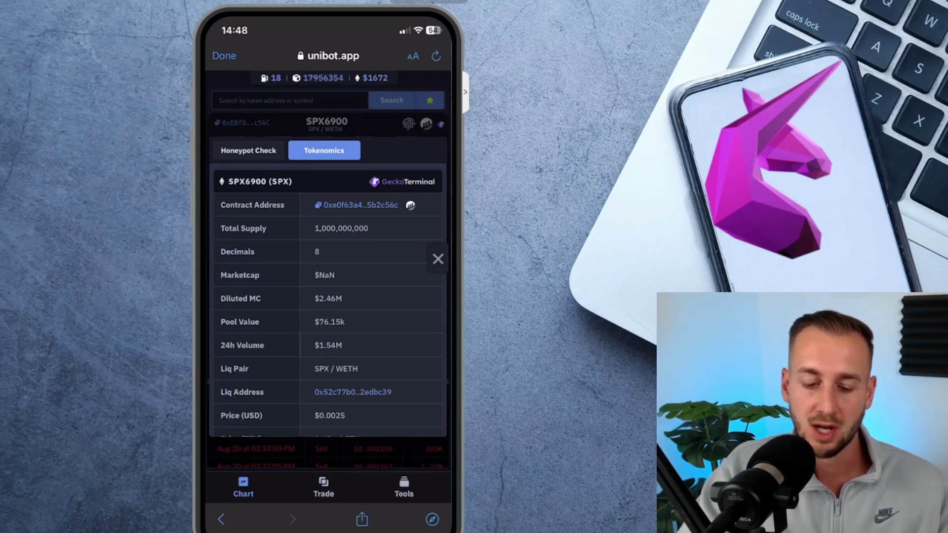
pyautogui.click(438, 259)
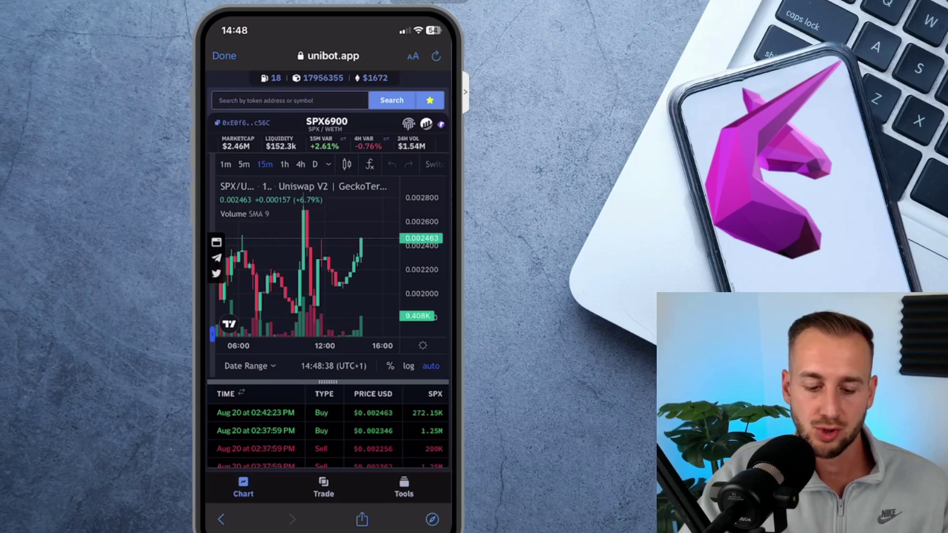
# Start a Limit buy for SPX6900 paying 0.26 ETH
pyautogui.click(323, 487)
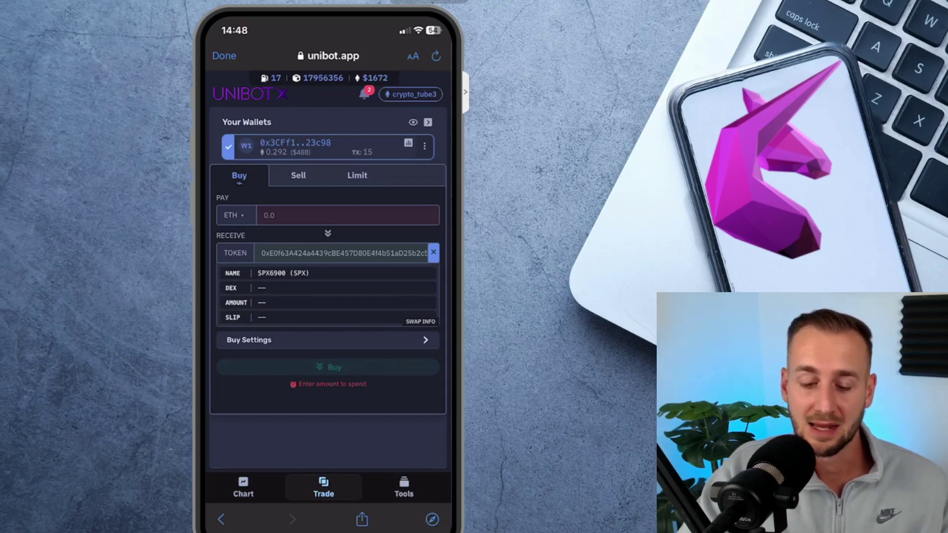
pyautogui.click(357, 175)
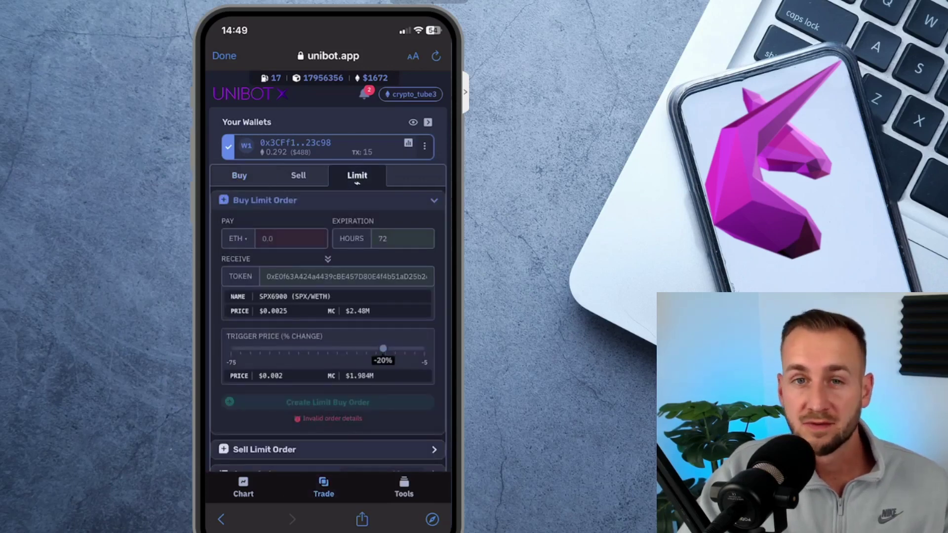
pyautogui.click(291, 239)
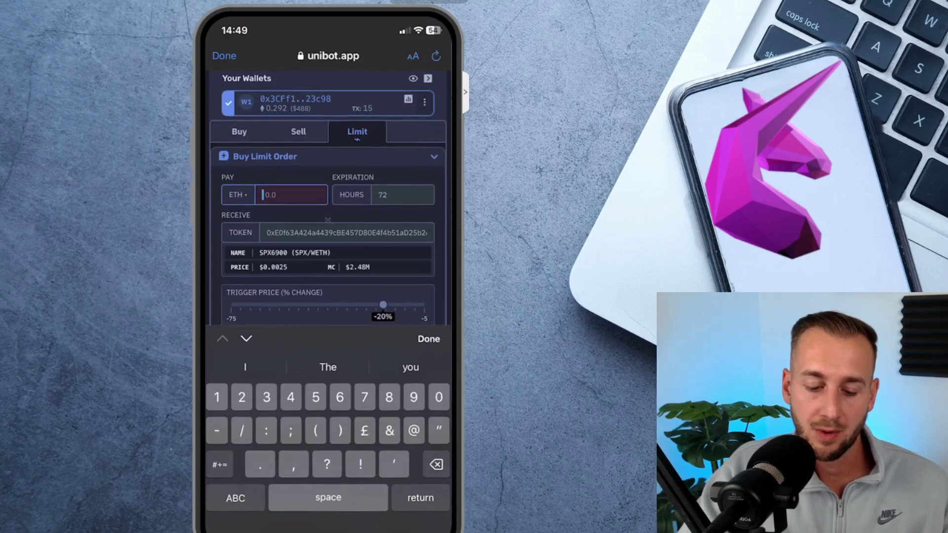
pyautogui.click(236, 491)
pyautogui.write('0.')
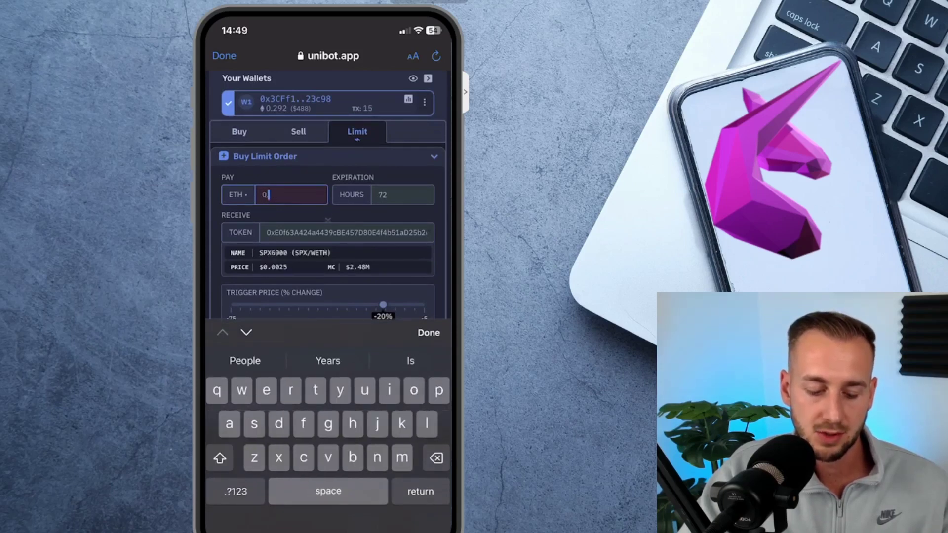
pyautogui.click(236, 492)
pyautogui.write('.26')
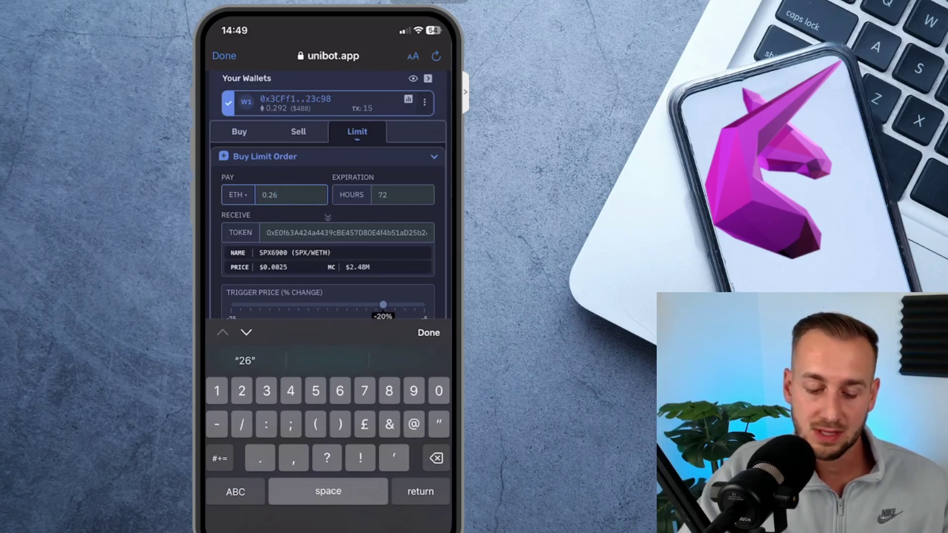
pyautogui.scroll(-1, 330, 195)
pyautogui.click(429, 332)
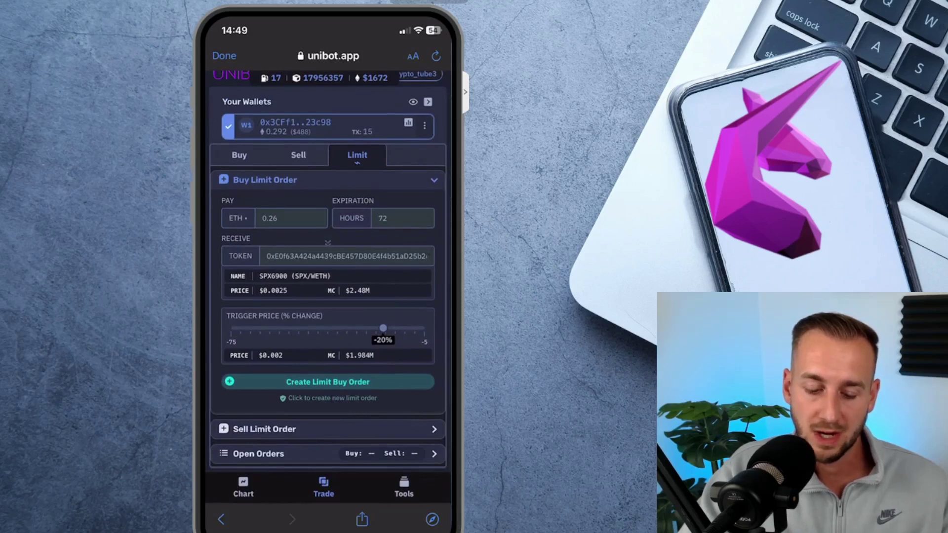
# Set the trigger to -11% ($0.0022) and create the limit buy order
pyautogui.moveTo(383, 328); pyautogui.dragTo(413, 328)
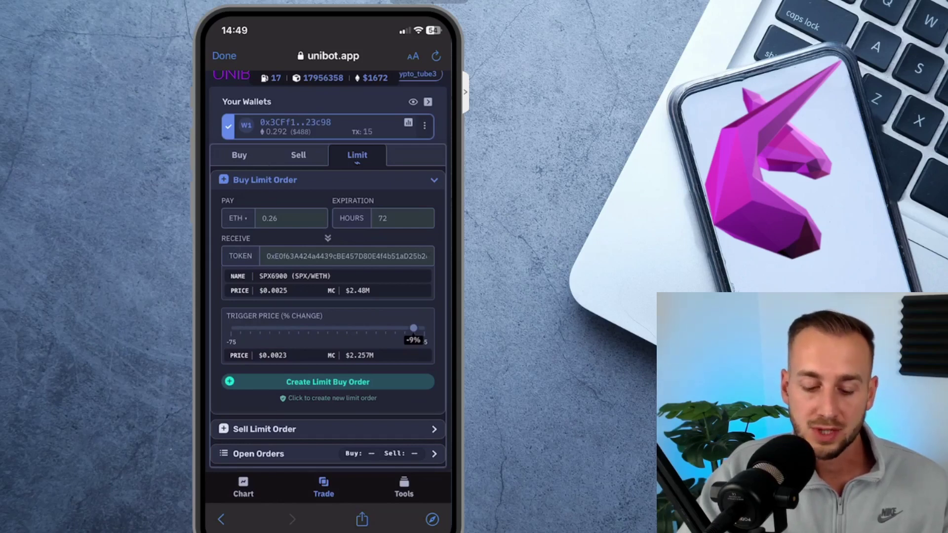
pyautogui.moveTo(414, 328); pyautogui.dragTo(407, 328)
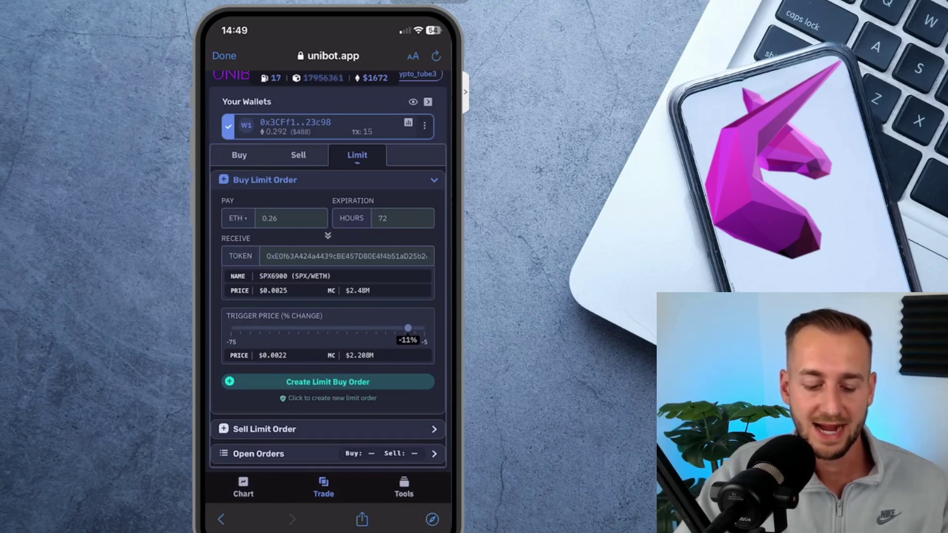
pyautogui.click(328, 381)
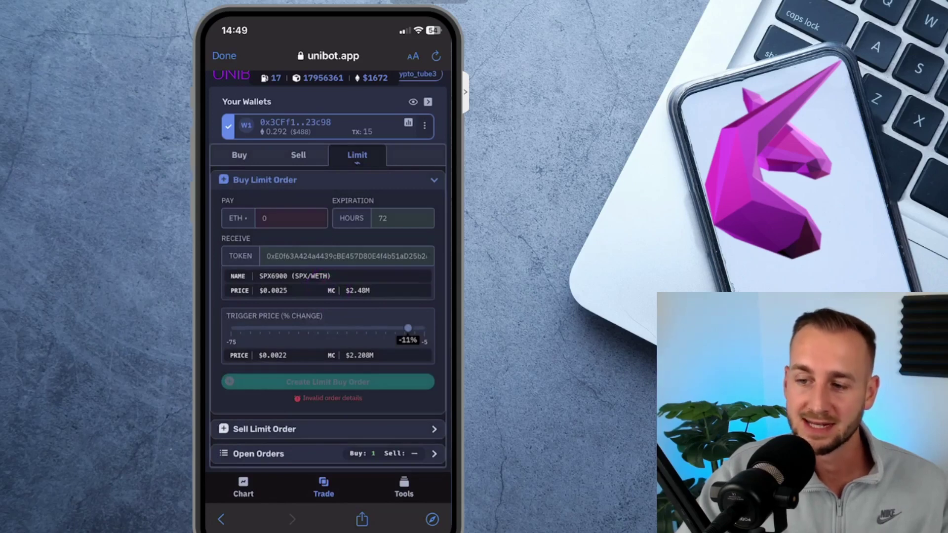
# Expand Open Orders to check the new SPX6900 limit order
pyautogui.scroll(-1, 328, 241)
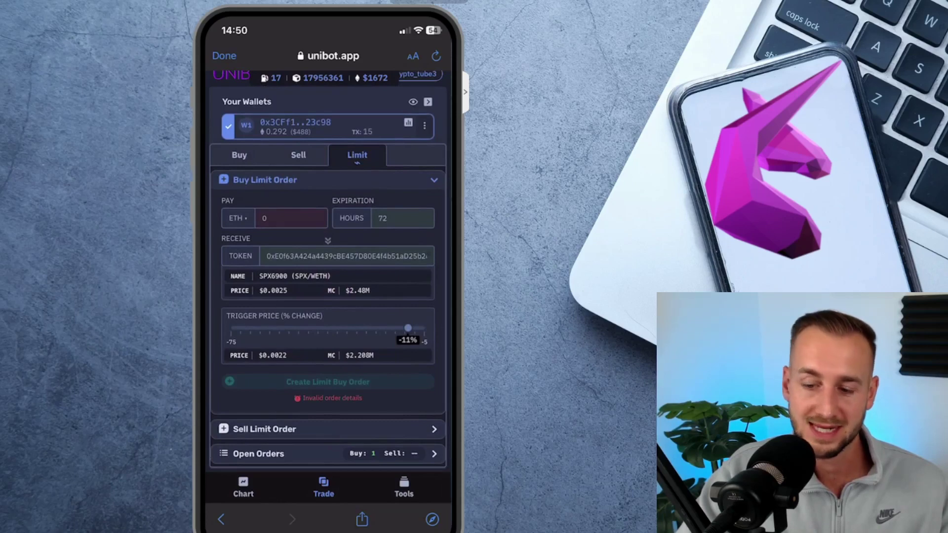
pyautogui.click(326, 453)
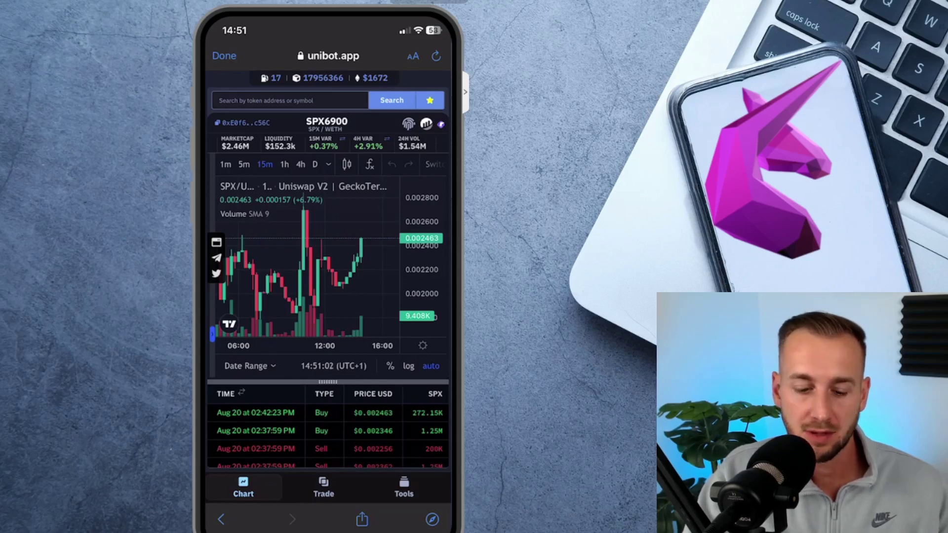
# Show the open SPX buy order under Trade and copy the W1 wallet address
pyautogui.click(324, 487)
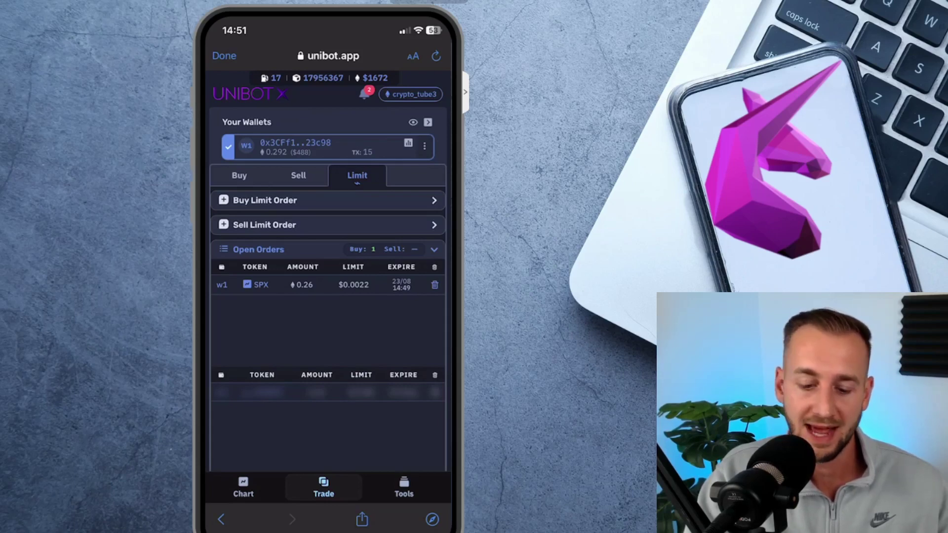
pyautogui.click(424, 146)
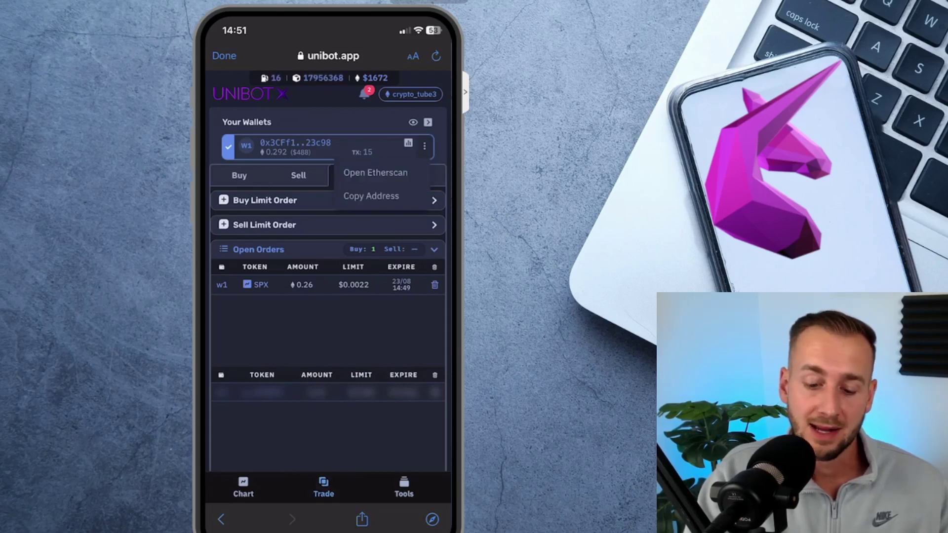
pyautogui.click(371, 196)
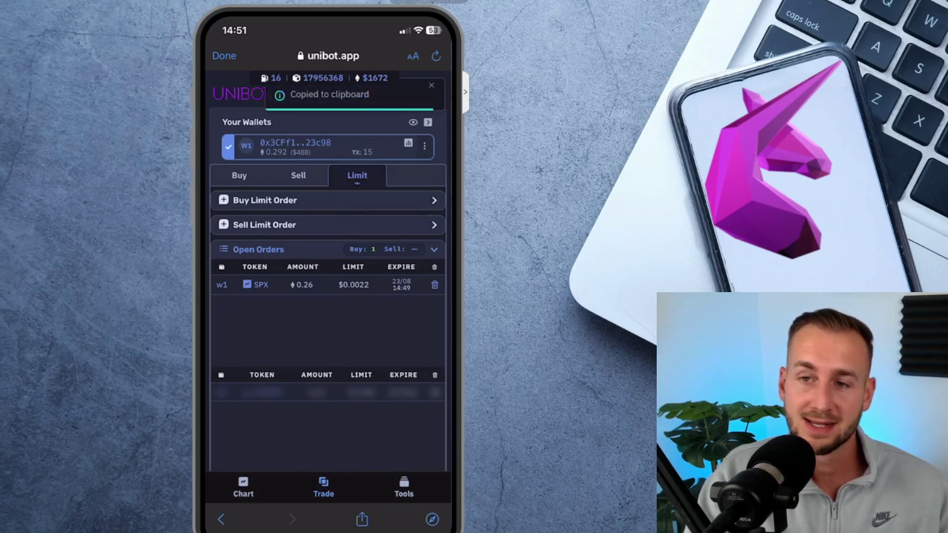